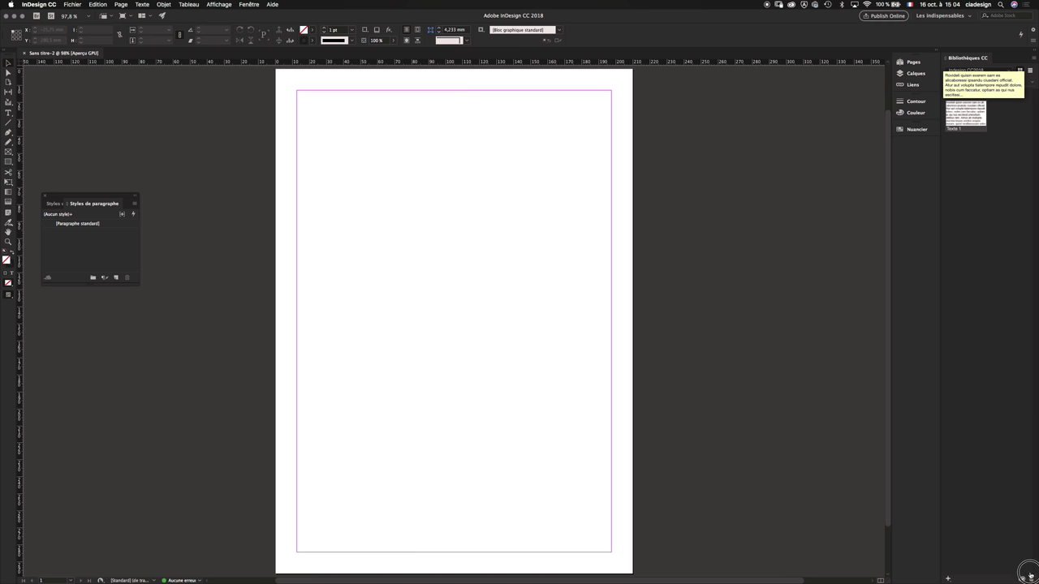
Step: Delete the Texte 1 text item from the InDesign CC2018 library, leaving it empty
{"action": "left_click", "coordinate": [1028, 576]}
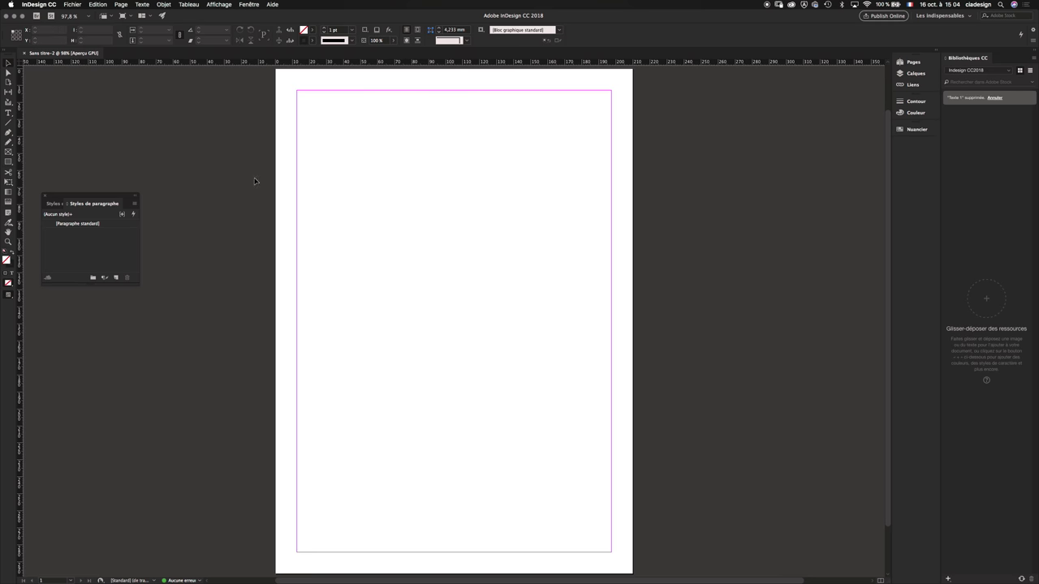
Step: Draw a text frame across the top of the page and fill it with placeholder text
{"action": "left_click", "coordinate": [8, 113]}
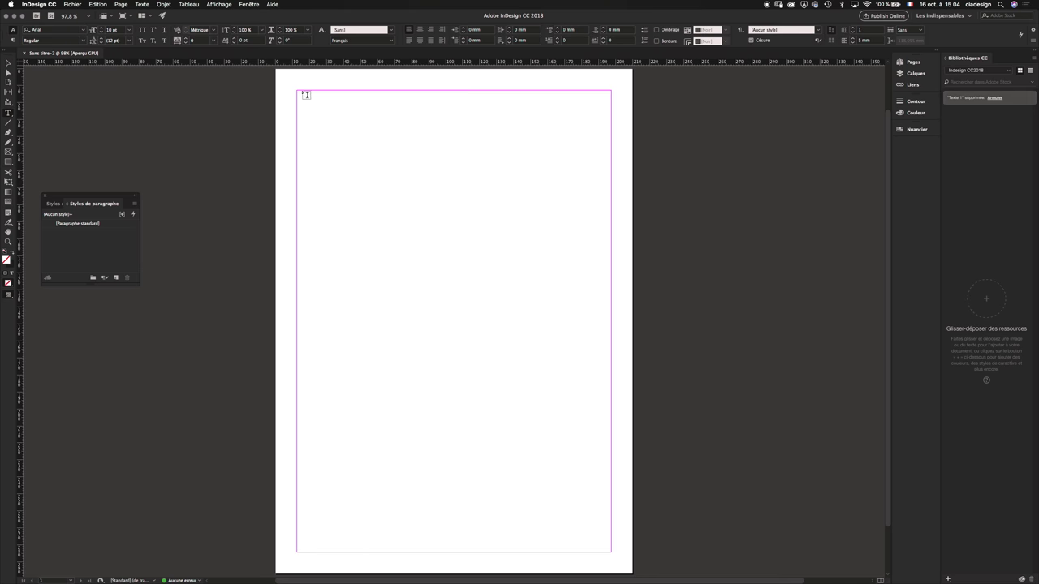
{"action": "left_click_drag", "start_coordinate": [298, 92], "coordinate": [611, 186]}
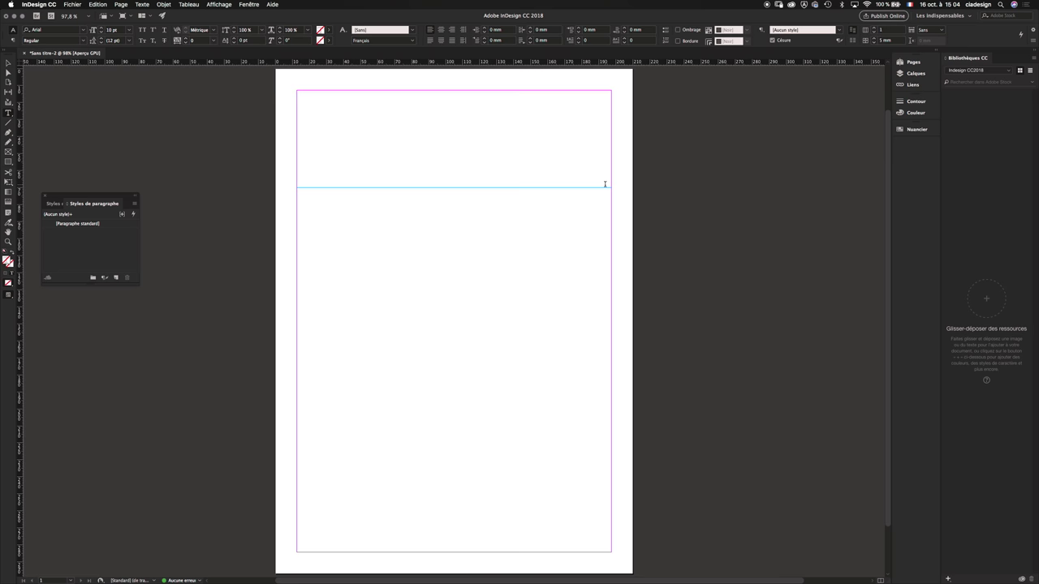
{"action": "right_click", "coordinate": [361, 106]}
{"action": "right_click", "coordinate": [401, 129]}
{"action": "left_click", "coordinate": [455, 298]}
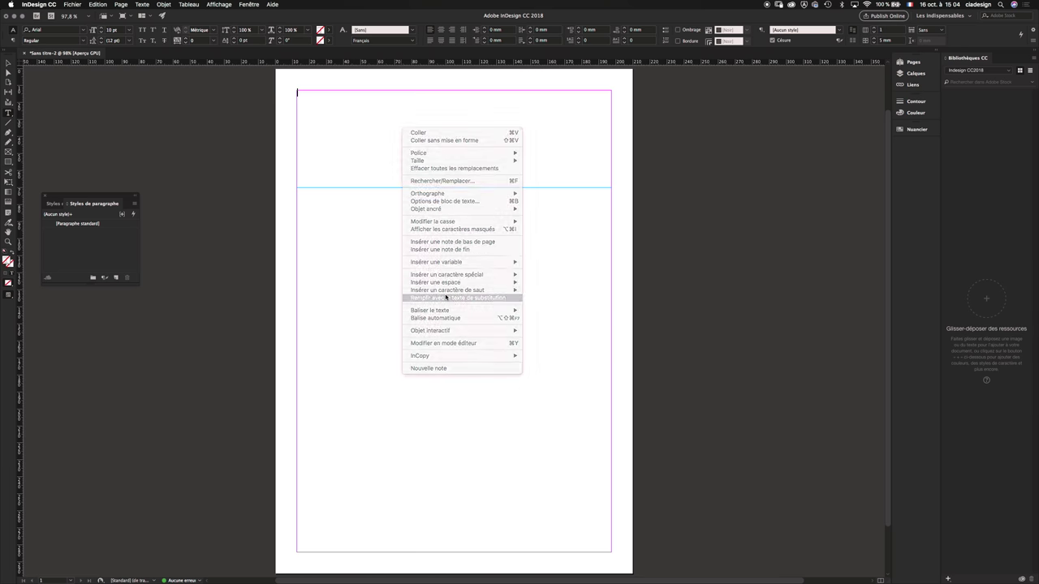
Step: Select the opening words 'Hil, corae quis parcesit' in the text frame
{"action": "left_click", "coordinate": [8, 62]}
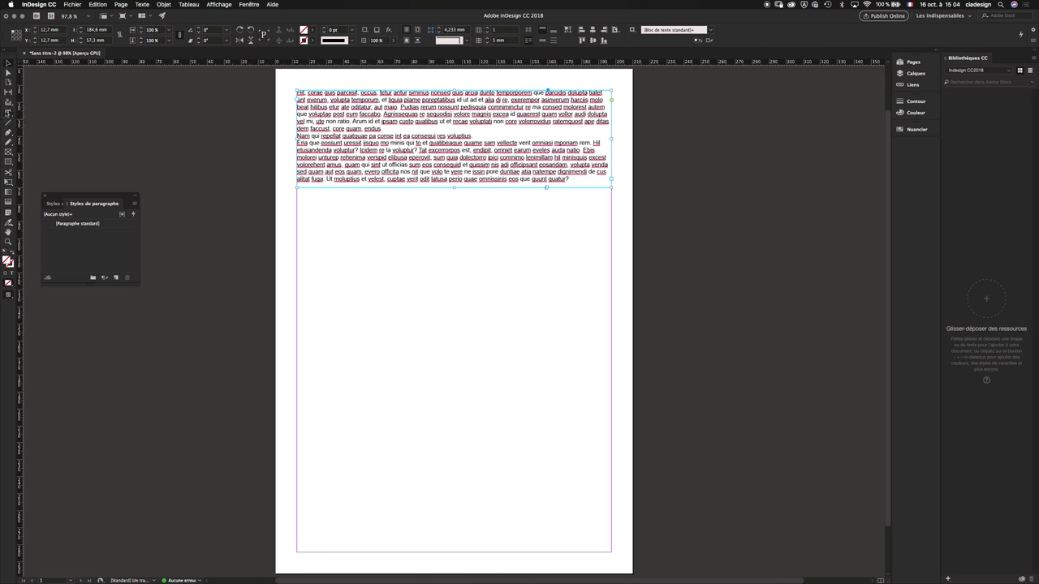
{"action": "left_click", "coordinate": [9, 113]}
{"action": "left_click_drag", "start_coordinate": [297, 92], "coordinate": [358, 95]}
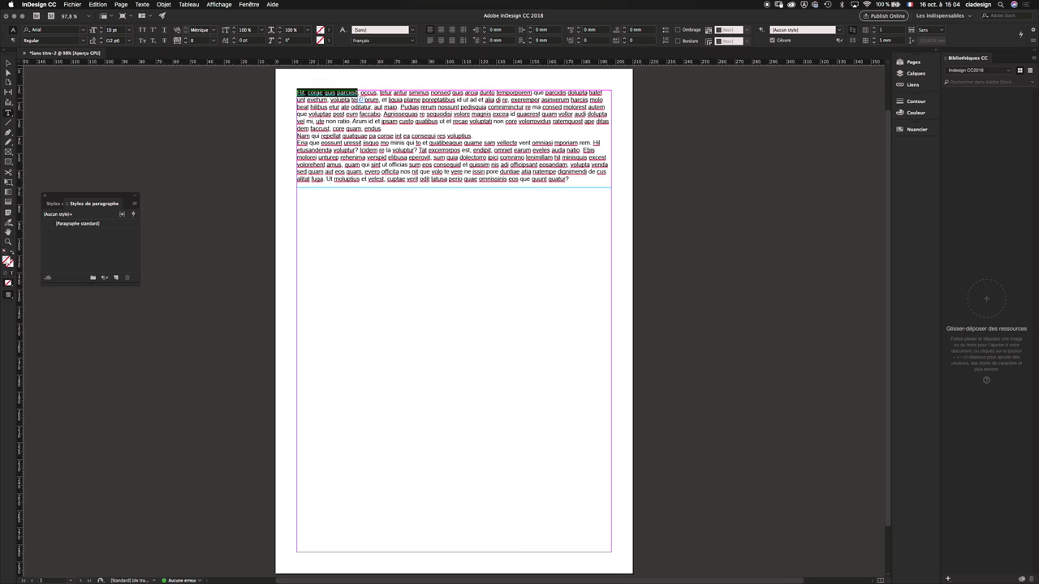
{"action": "left_click", "coordinate": [351, 30]}
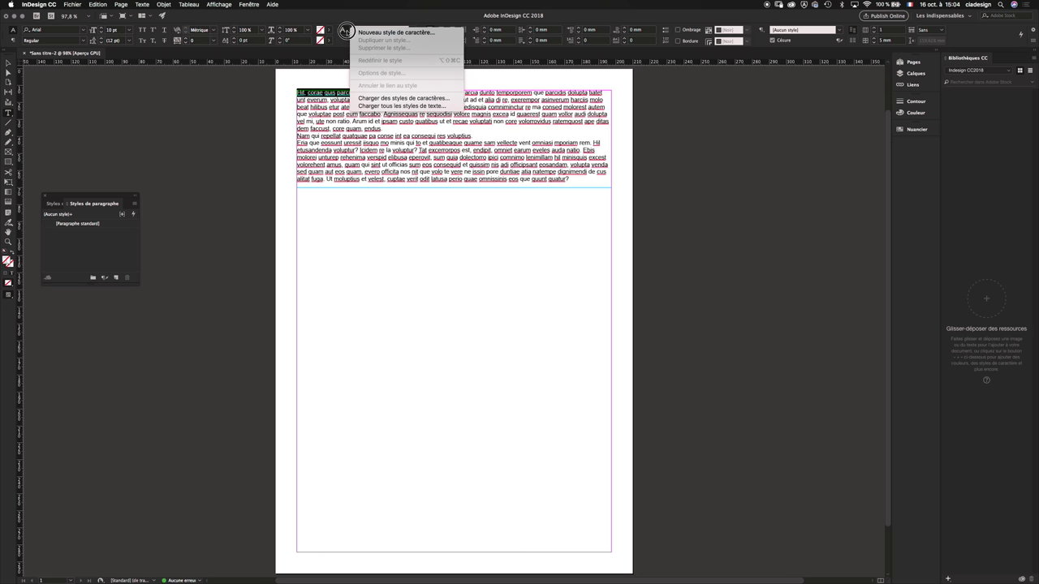
Step: Create 'Style de caractère 1' with C=100 cyan text, add it to the CC library, and apply it to the opening words
{"action": "left_click", "coordinate": [406, 33]}
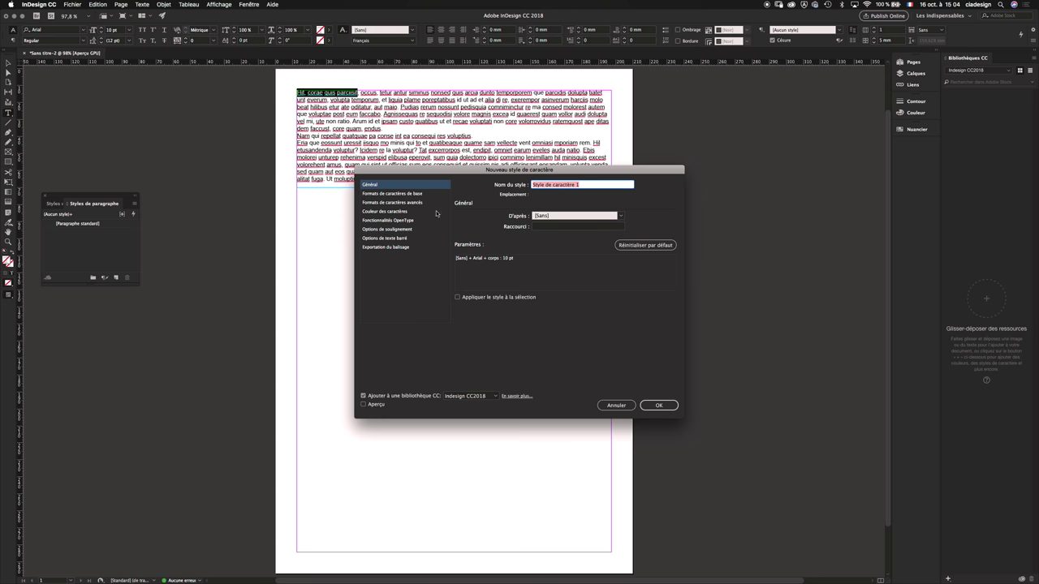
{"action": "left_click", "coordinate": [393, 213]}
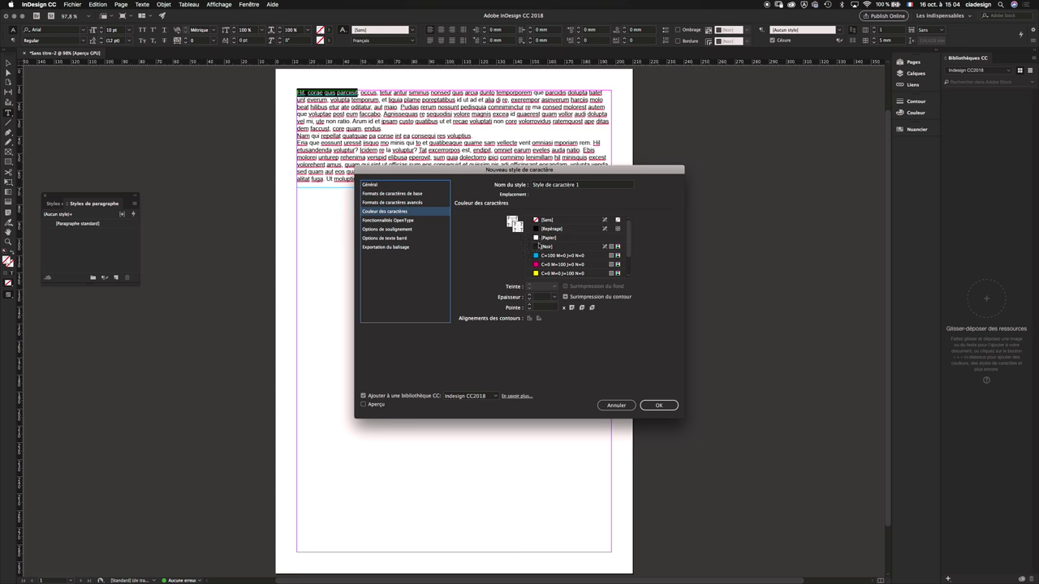
{"action": "left_click", "coordinate": [542, 220]}
{"action": "left_click", "coordinate": [512, 219]}
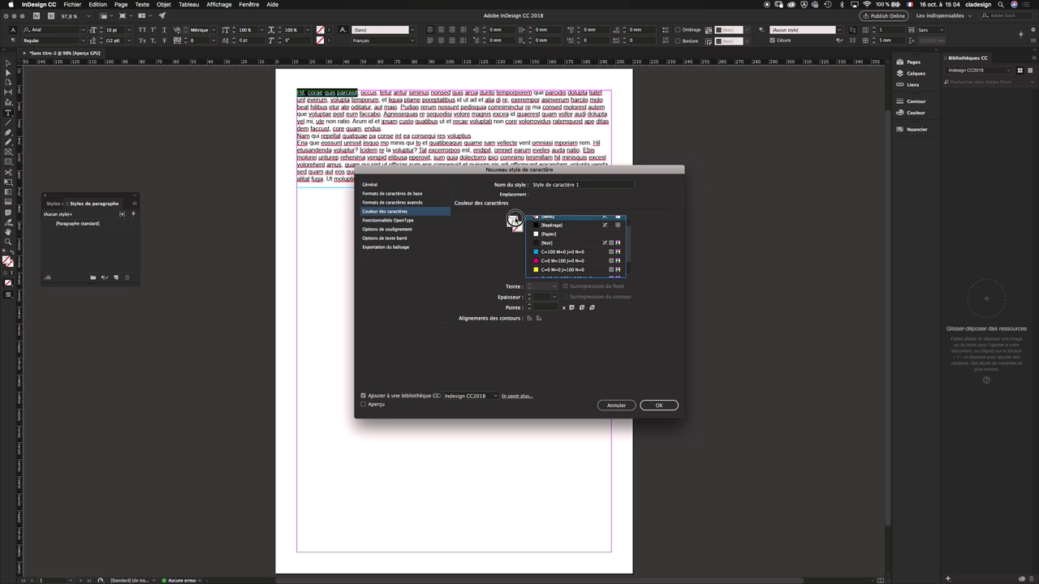
{"action": "left_click", "coordinate": [536, 253]}
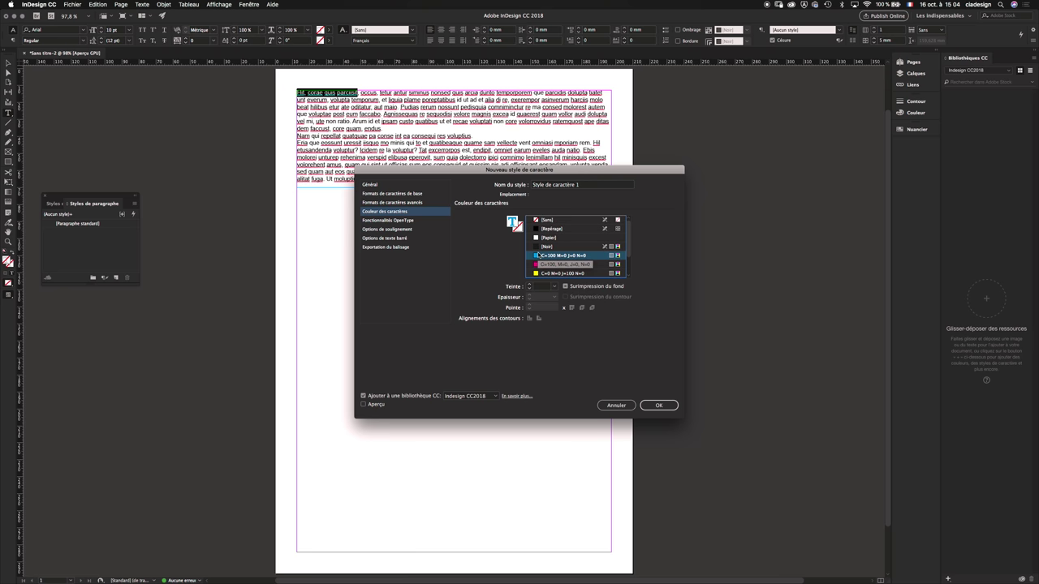
{"action": "left_click", "coordinate": [363, 405]}
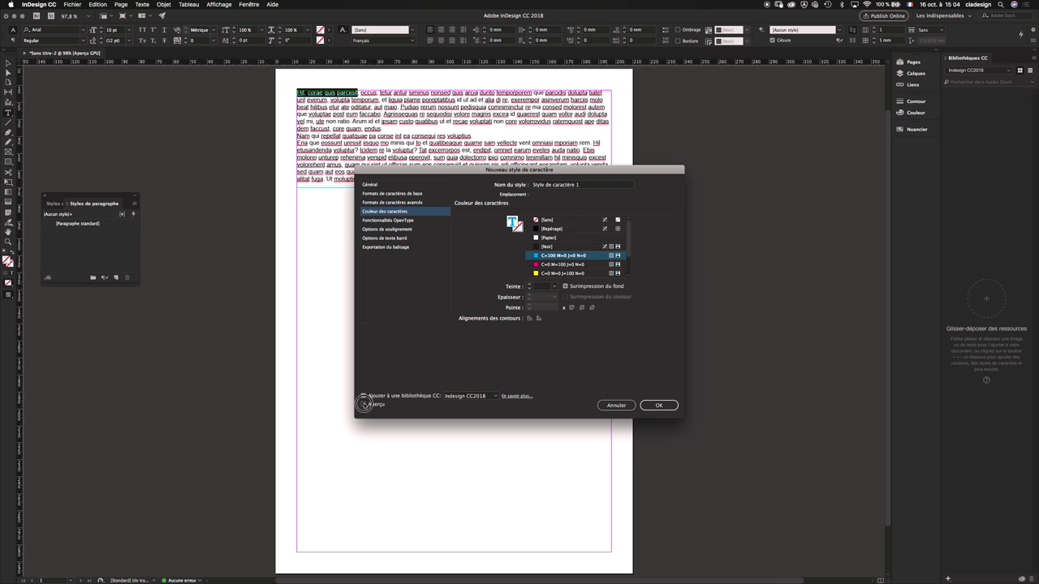
{"action": "left_click", "coordinate": [669, 410]}
{"action": "left_click", "coordinate": [669, 407]}
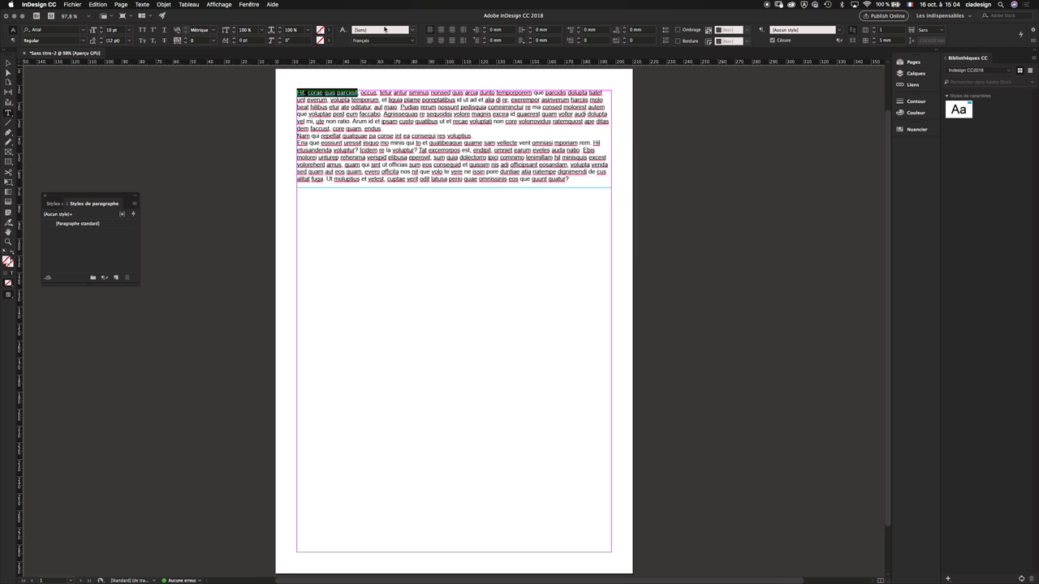
{"action": "left_click", "coordinate": [412, 30]}
{"action": "left_click", "coordinate": [398, 49]}
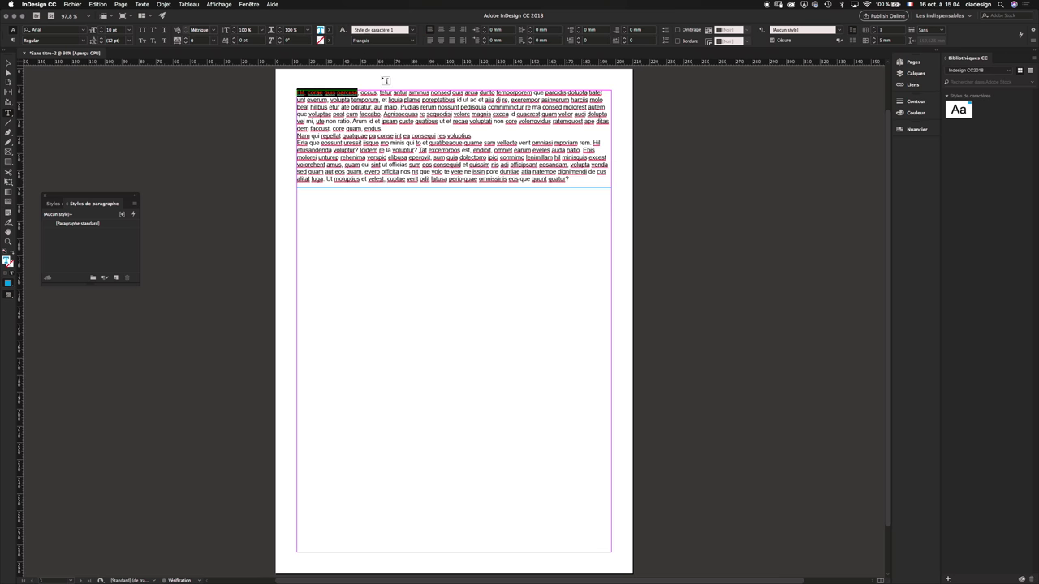
Step: Switch to Preview mode and reshape the text frame into a narrower, taller column
{"action": "left_click", "coordinate": [358, 92]}
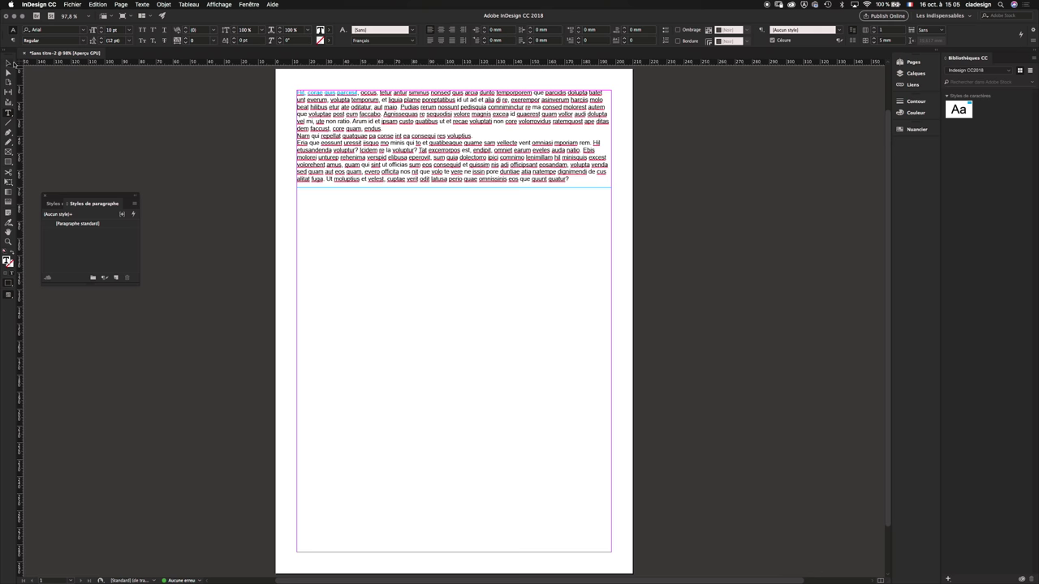
{"action": "left_click", "coordinate": [9, 64]}
{"action": "left_click", "coordinate": [374, 357]}
{"action": "key", "text": "w"}
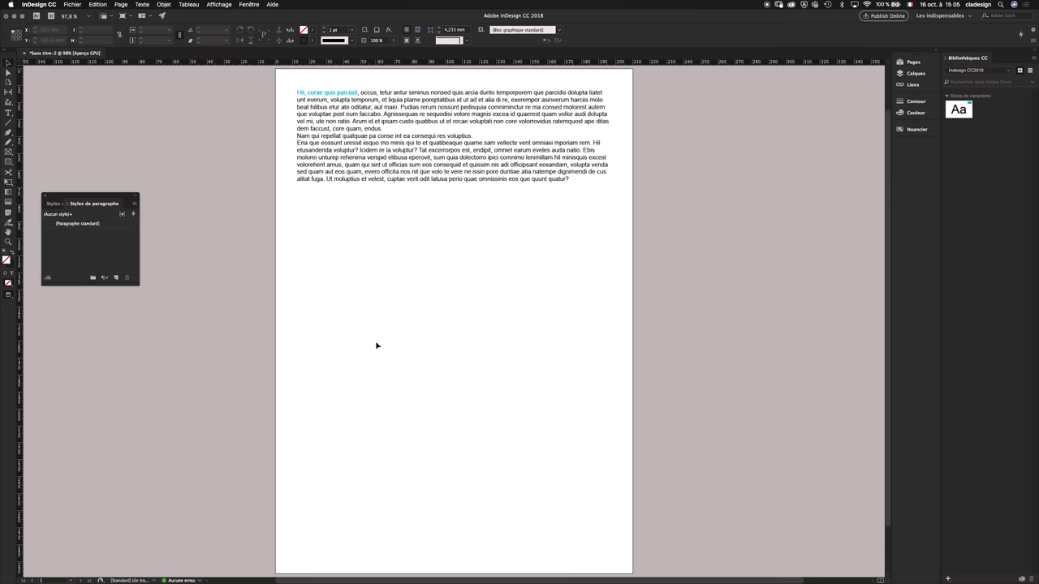
{"action": "left_click", "coordinate": [357, 126]}
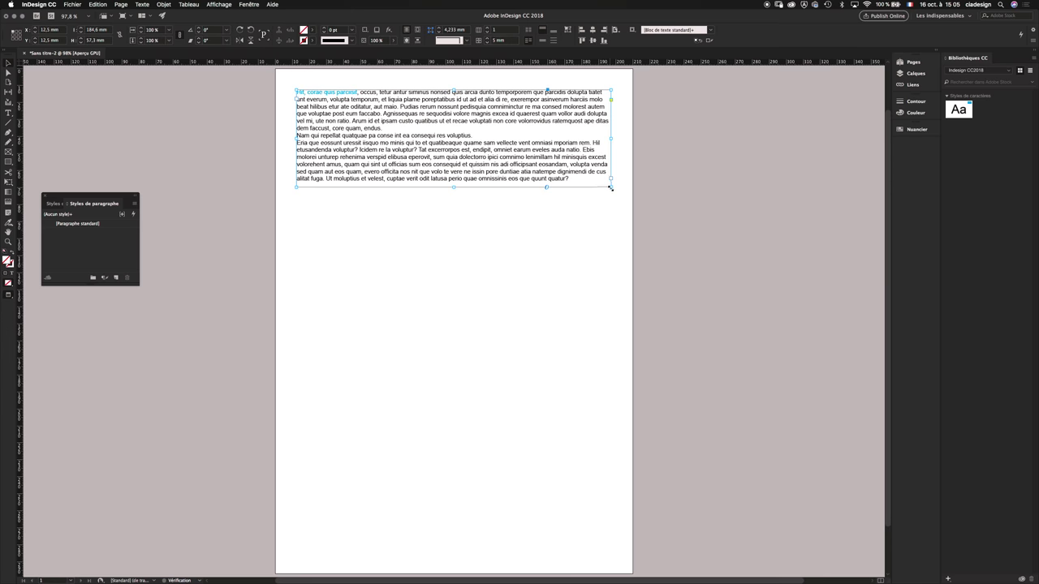
{"action": "mouse_move", "coordinate": [609, 193]}
{"action": "left_mouse_down"}
{"action": "mouse_move", "coordinate": [487, 302]}
{"action": "mouse_move", "coordinate": [441, 325]}
{"action": "left_mouse_up"}
Step: Move the column toward the page centre and save the frame to the CC library as 'Texte 1'
{"action": "left_click_drag", "start_coordinate": [348, 168], "coordinate": [424, 201]}
{"action": "left_click", "coordinate": [549, 190]}
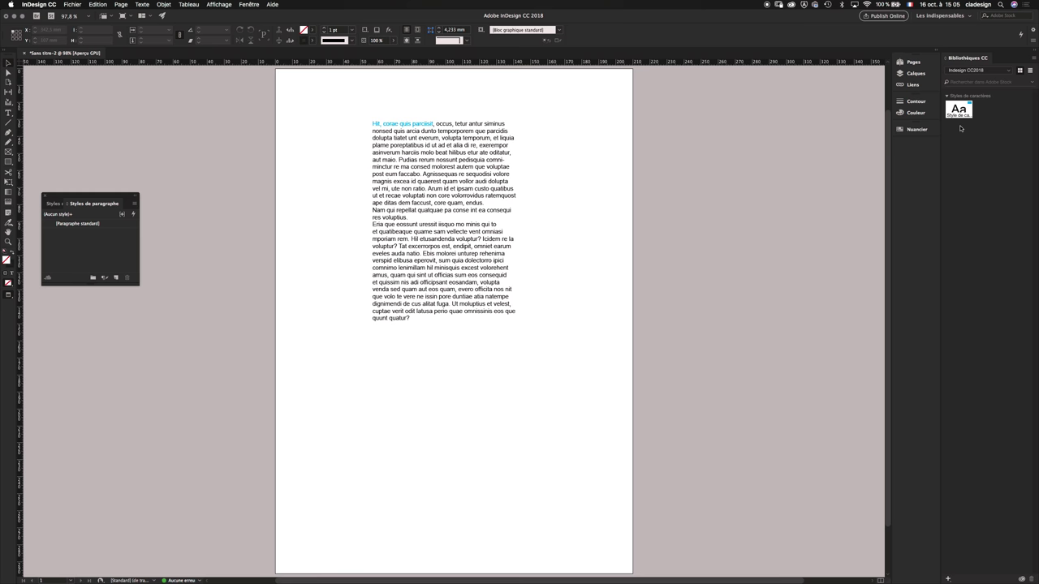
{"action": "mouse_move", "coordinate": [959, 111]}
{"action": "left_mouse_down"}
{"action": "mouse_move", "coordinate": [548, 177]}
{"action": "mouse_move", "coordinate": [994, 182]}
{"action": "left_mouse_up"}
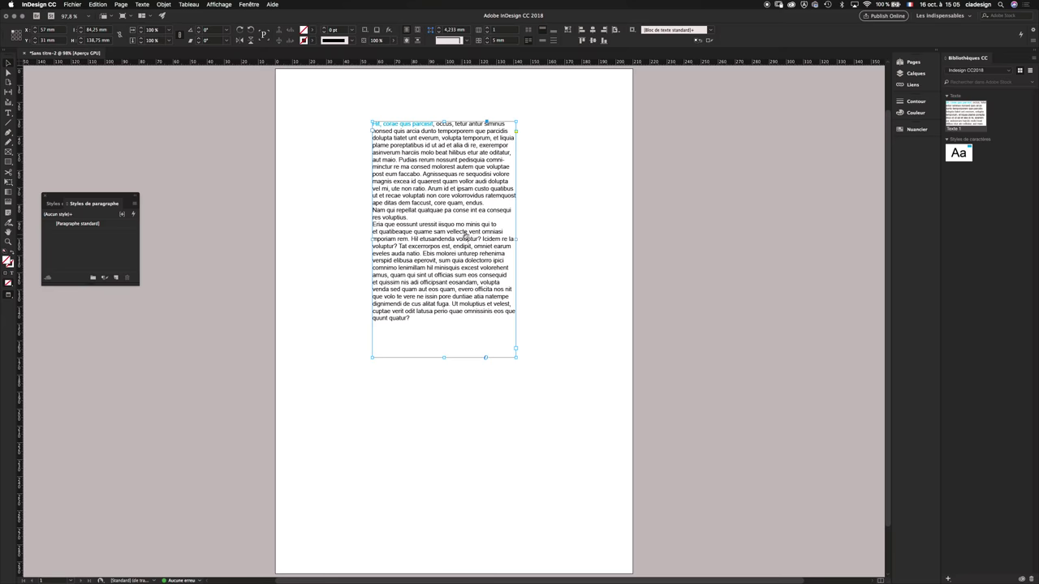
{"action": "key", "text": "super+Tab"}
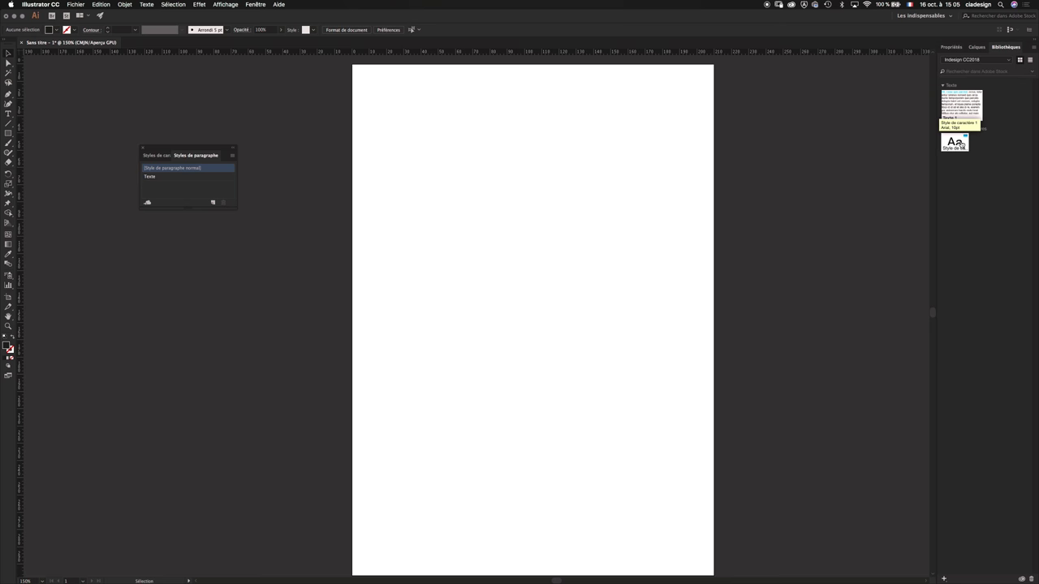
Step: Draw a placeholder text frame in Illustrator and apply the library character style, making it cyan Arial 10 pt
{"action": "left_click", "coordinate": [9, 114]}
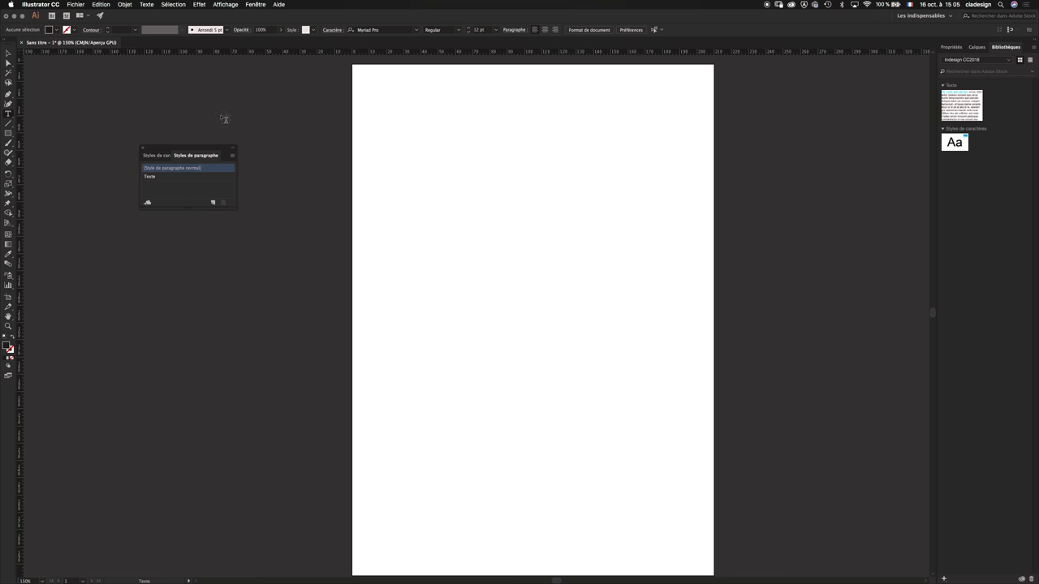
{"action": "left_click_drag", "start_coordinate": [412, 142], "coordinate": [655, 282]}
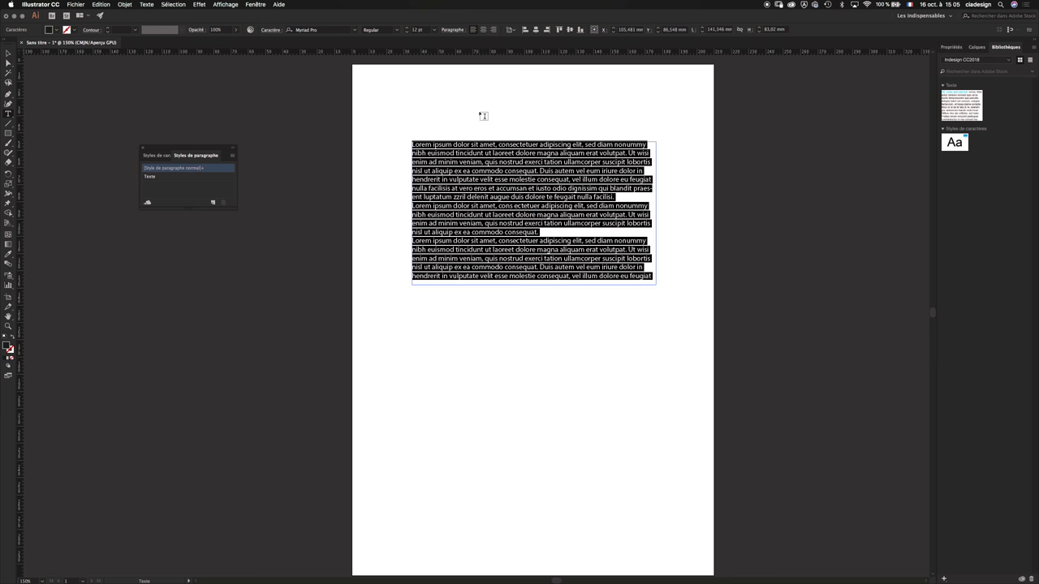
{"action": "left_click", "coordinate": [954, 143]}
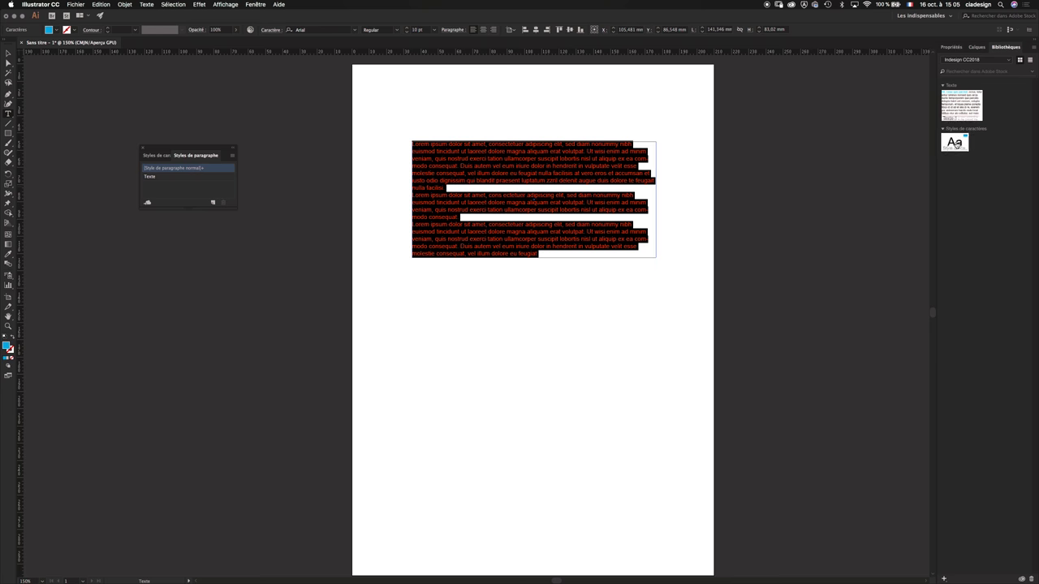
{"action": "left_click", "coordinate": [528, 168]}
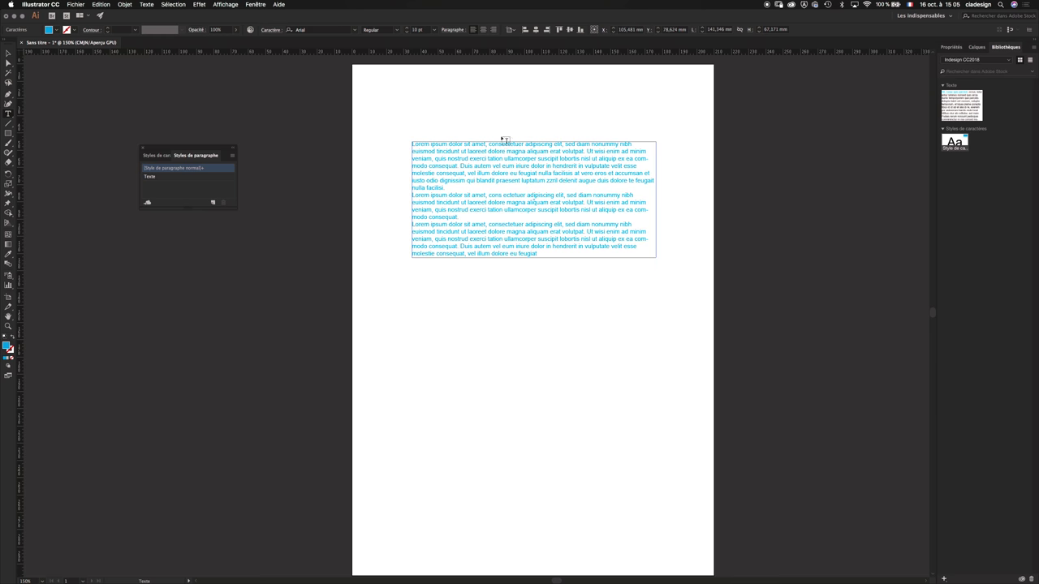
{"action": "left_click", "coordinate": [8, 52]}
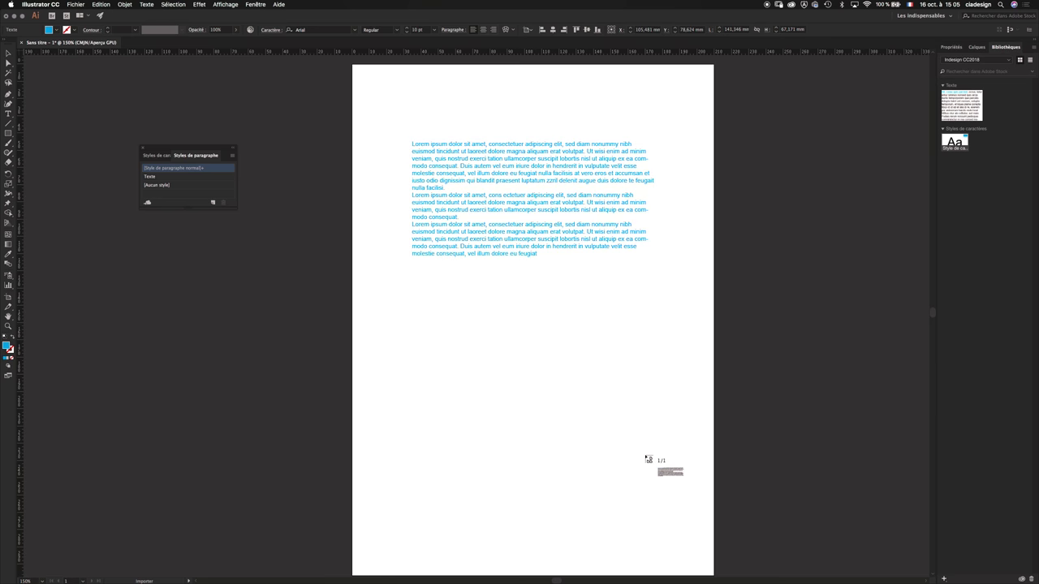
Step: Place the imported text as a new frame below the blue paragraphs and select it
{"action": "left_click_drag", "start_coordinate": [646, 453], "coordinate": [384, 269]}
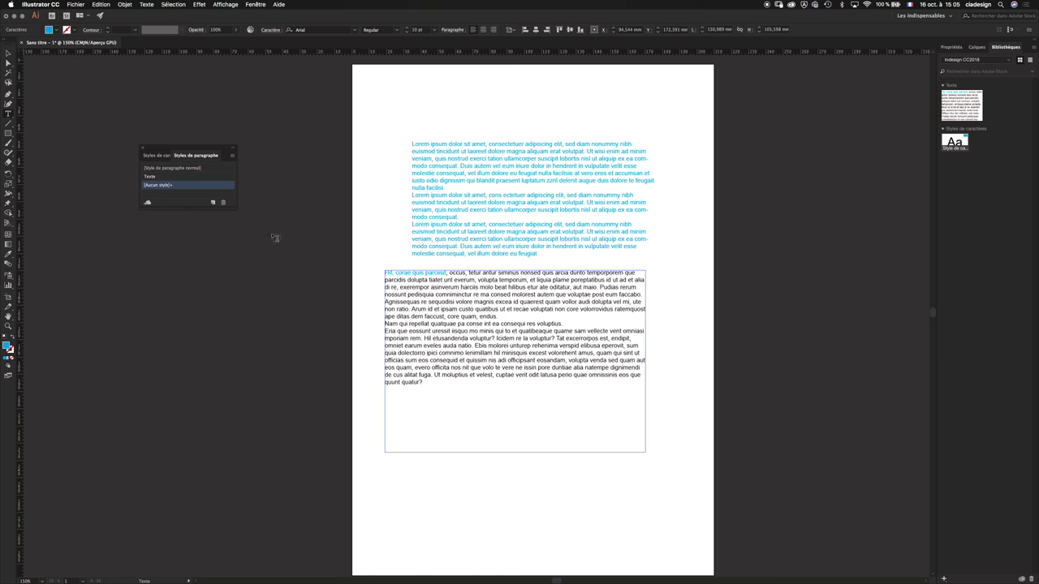
{"action": "left_click", "coordinate": [8, 53]}
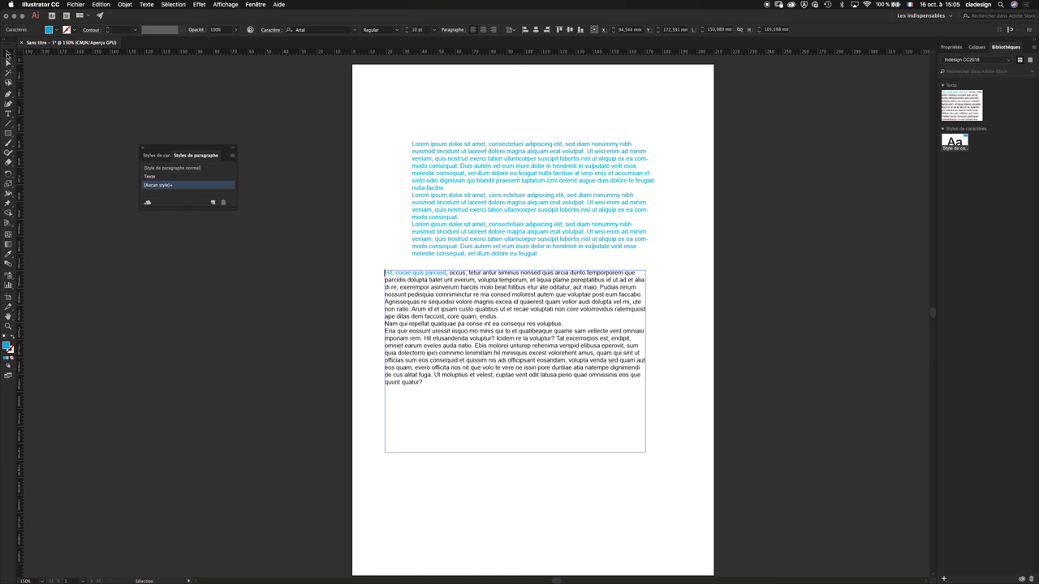
{"action": "left_click", "coordinate": [505, 495]}
{"action": "left_click", "coordinate": [471, 325]}
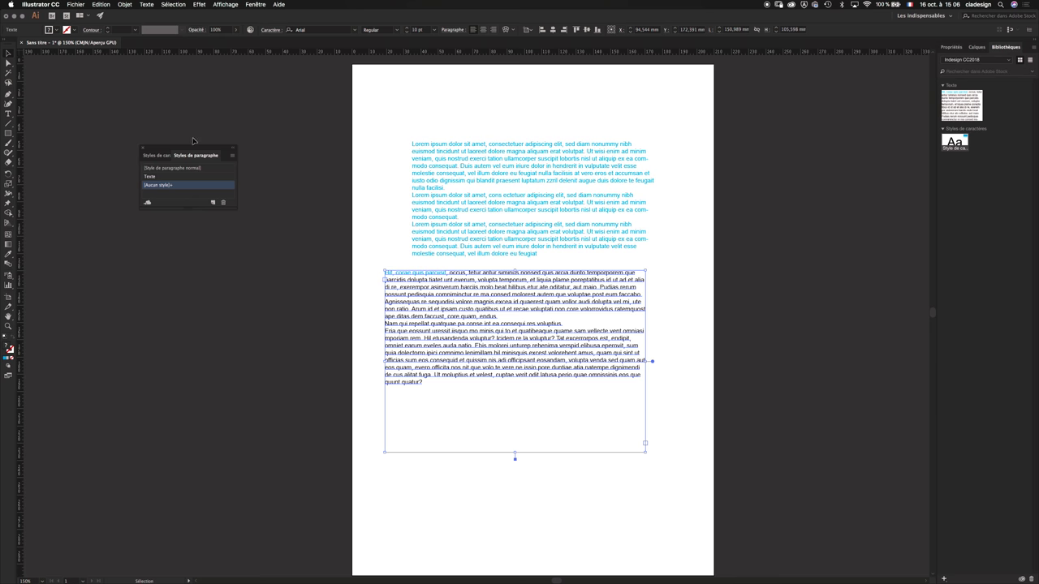
Step: Move the Styles de paragraphe panel higher and browse the Fenêtre menu without choosing anything
{"action": "left_click_drag", "start_coordinate": [190, 152], "coordinate": [193, 97]}
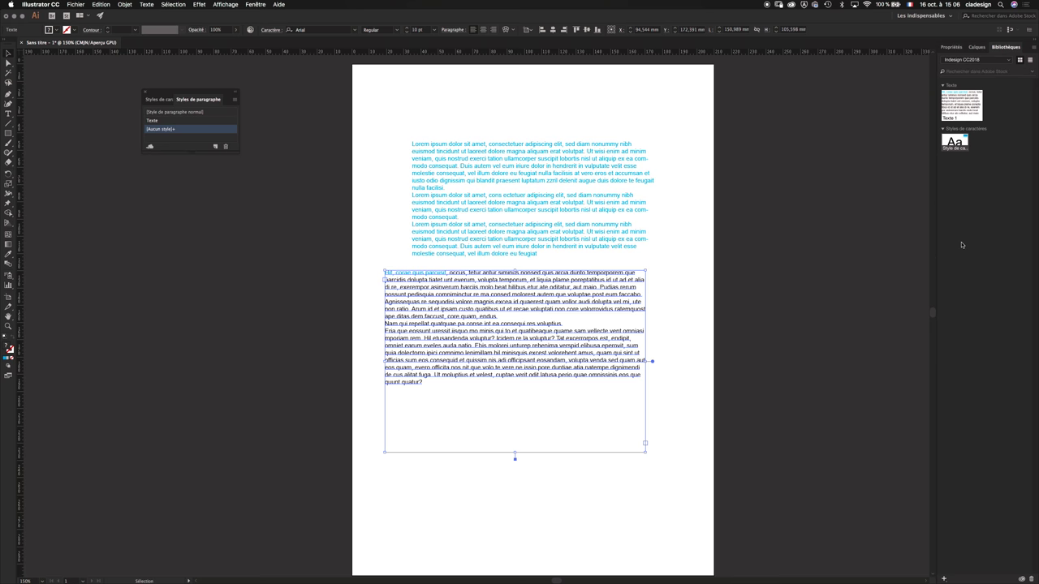
{"action": "left_click", "coordinate": [256, 5]}
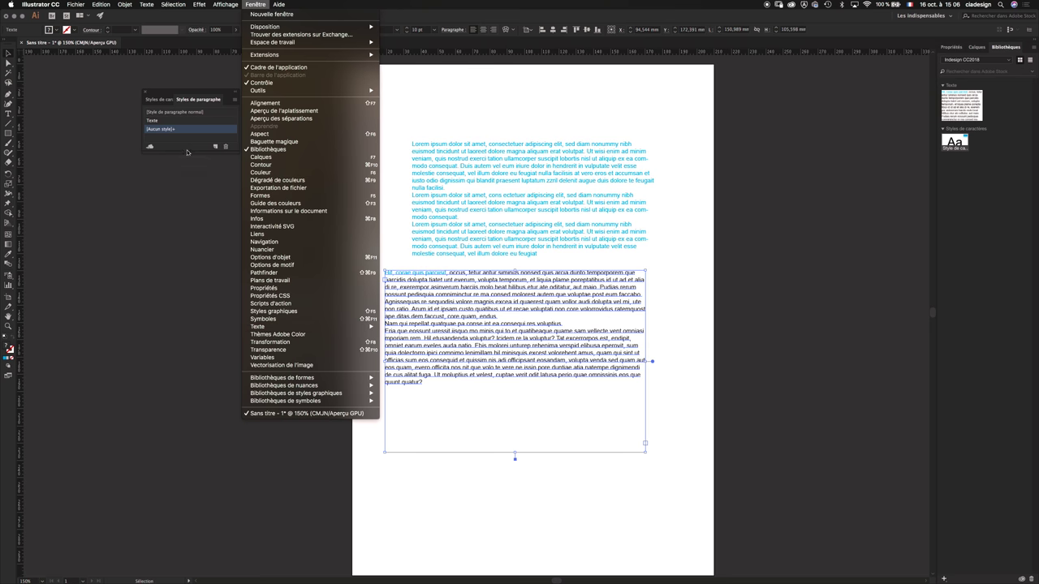
{"action": "left_click", "coordinate": [166, 128]}
{"action": "double_click", "coordinate": [191, 121]}
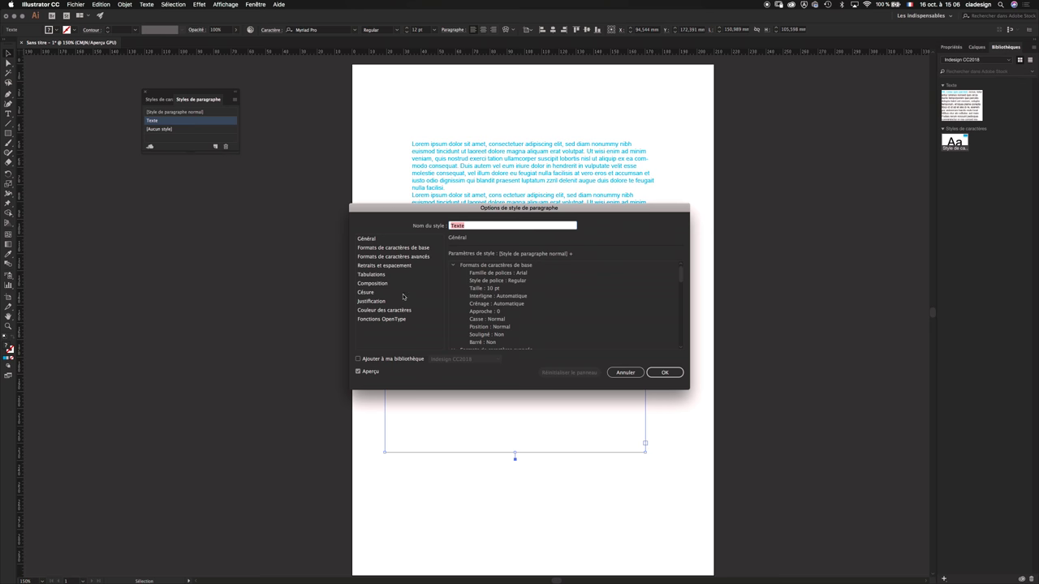
{"action": "left_click", "coordinate": [370, 239]}
{"action": "left_click", "coordinate": [405, 248]}
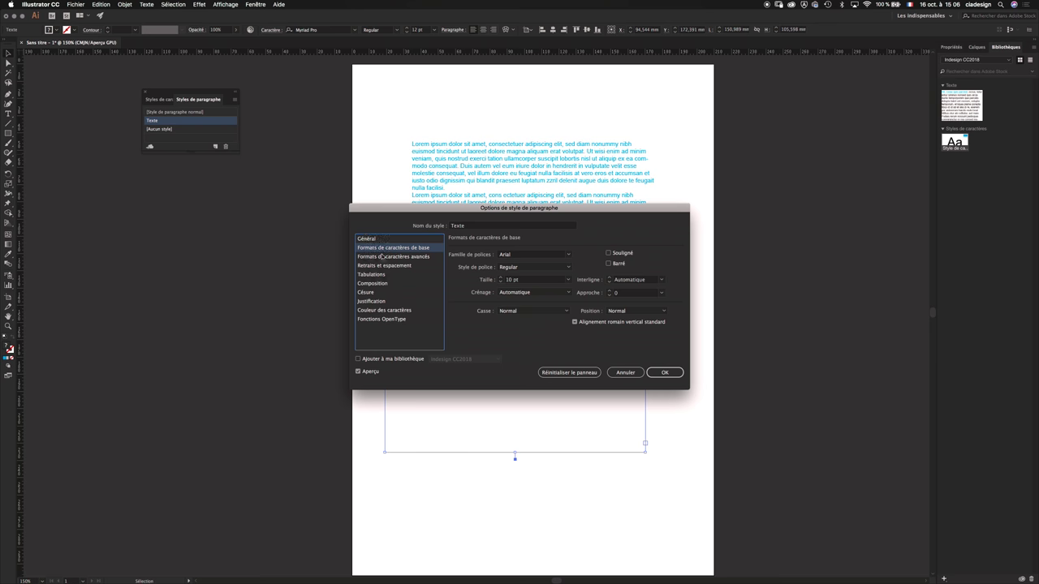
{"action": "left_click", "coordinate": [384, 256]}
{"action": "left_click", "coordinate": [386, 265]}
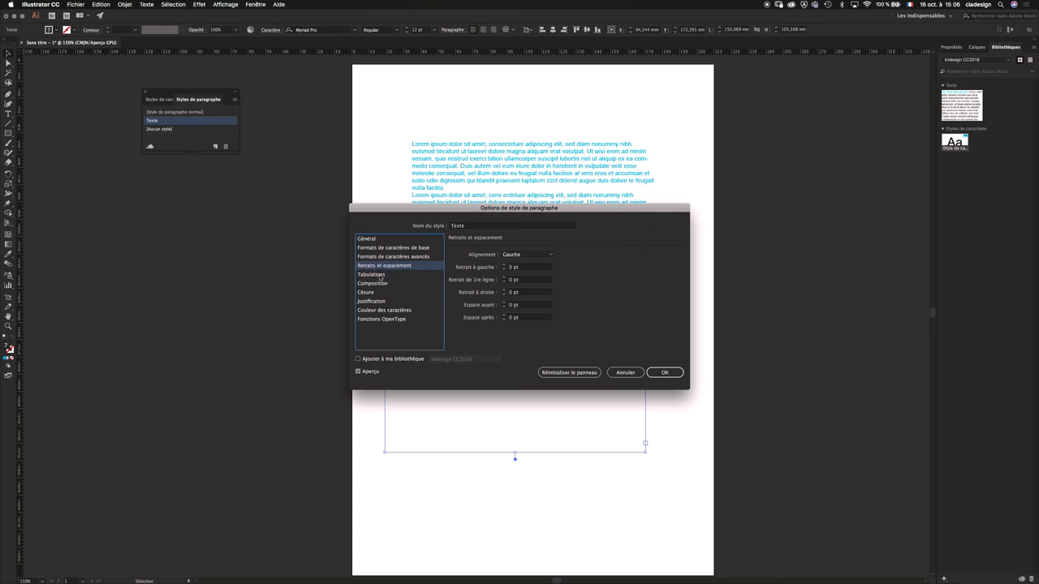
{"action": "left_click", "coordinate": [379, 275]}
{"action": "left_click", "coordinate": [378, 283]}
{"action": "left_click", "coordinate": [369, 292]}
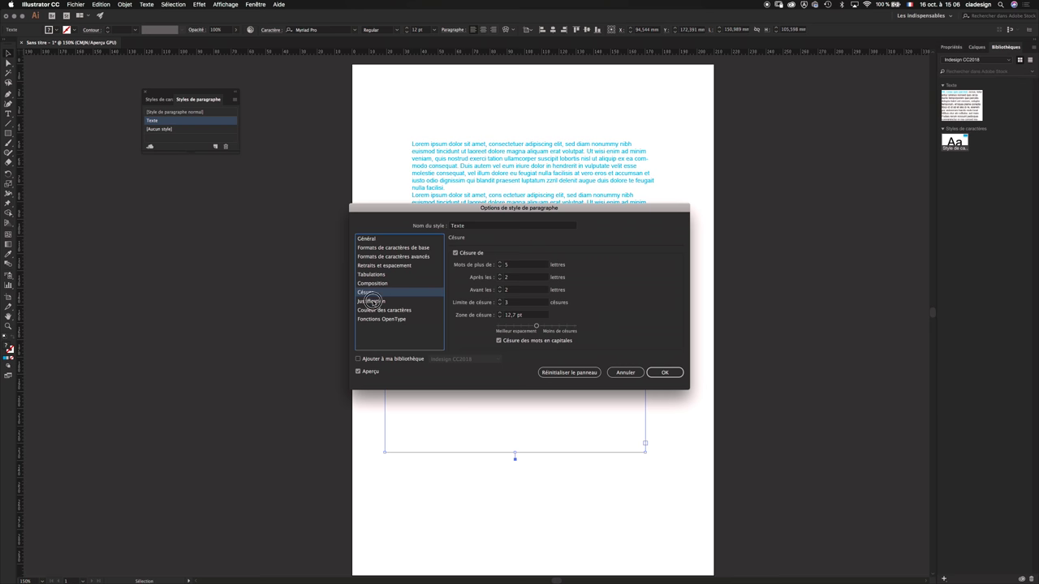
{"action": "left_click", "coordinate": [372, 302]}
{"action": "left_click", "coordinate": [375, 310]}
{"action": "left_click", "coordinate": [379, 320]}
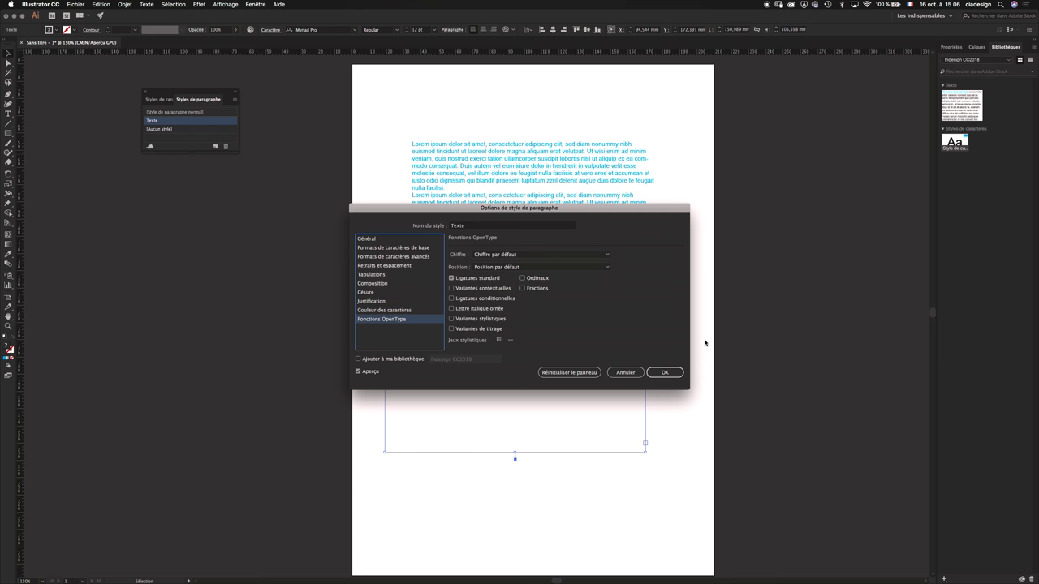
{"action": "left_click", "coordinate": [625, 372]}
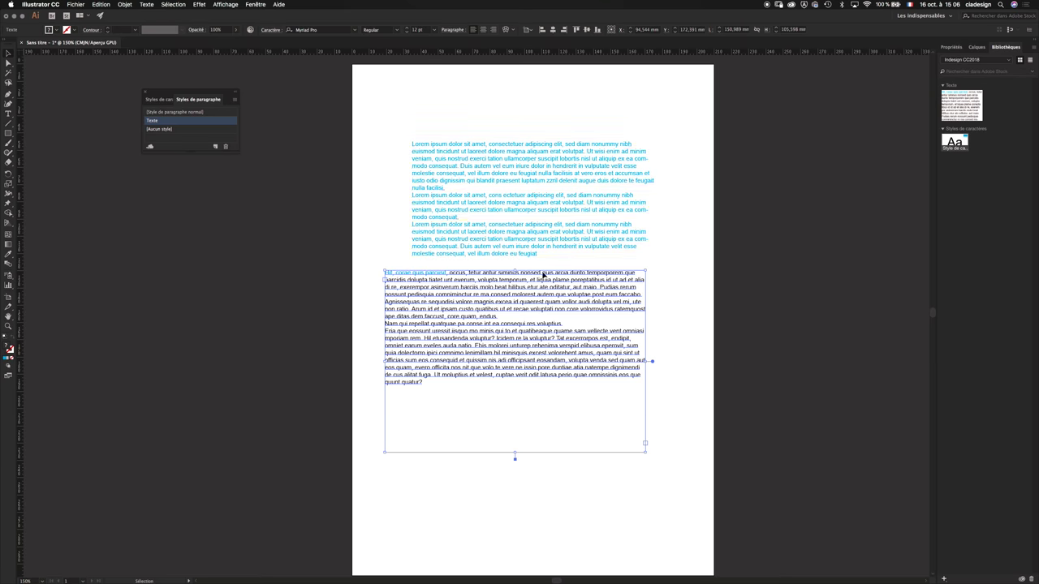
{"action": "left_click_drag", "start_coordinate": [413, 107], "coordinate": [521, 419]}
Step: Delete both frames and place the shared Texte library block near the top of the page
{"action": "key", "text": "Delete"}
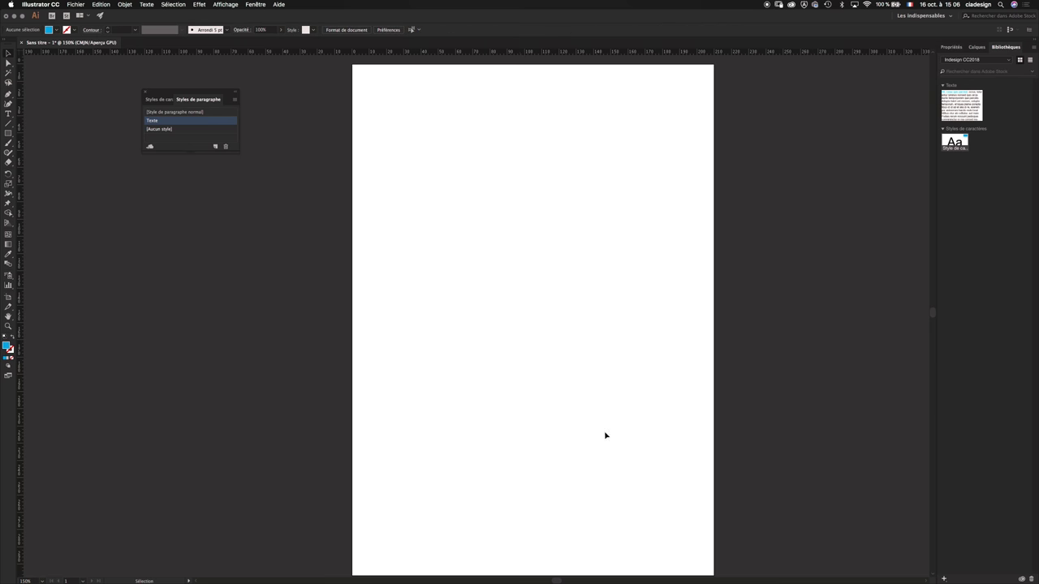
{"action": "left_click_drag", "start_coordinate": [961, 103], "coordinate": [414, 128]}
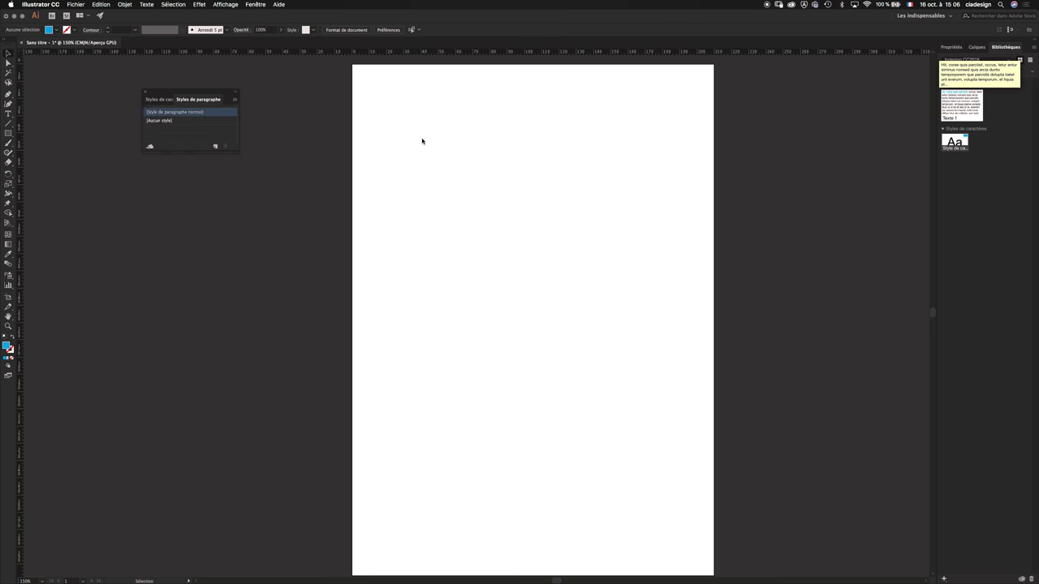
{"action": "left_click_drag", "start_coordinate": [382, 98], "coordinate": [694, 261]}
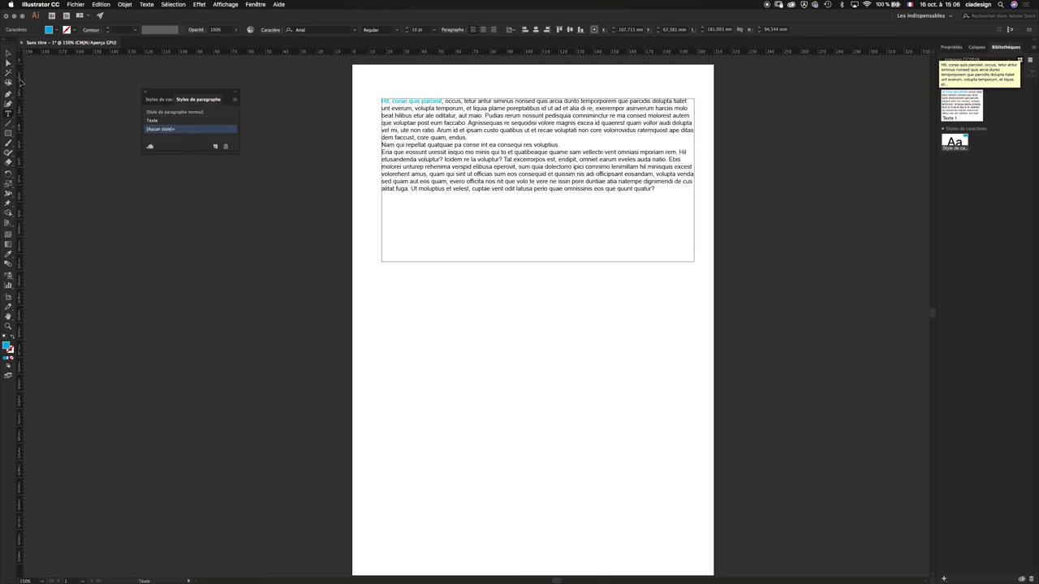
{"action": "left_click", "coordinate": [8, 52]}
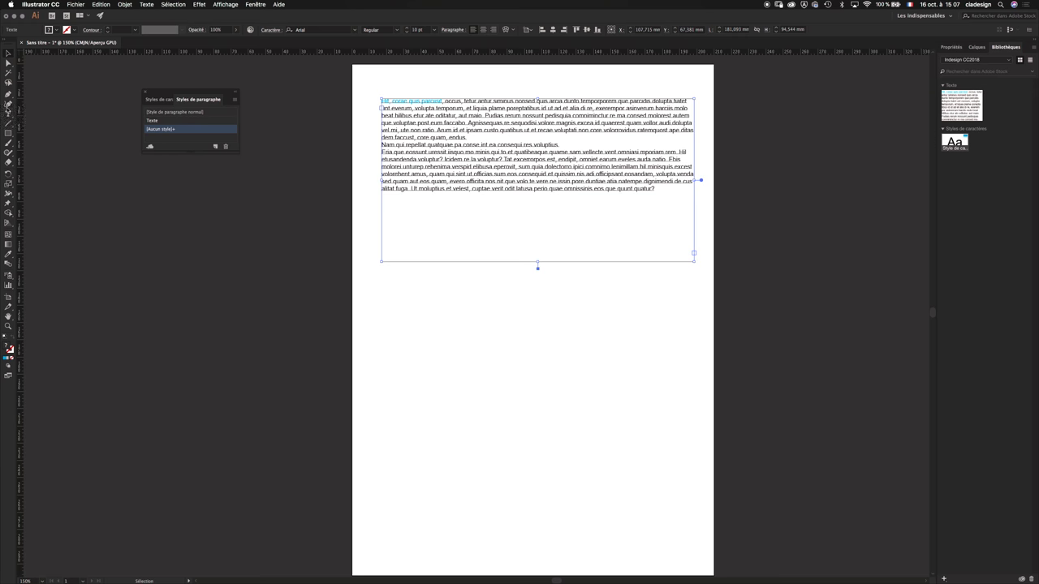
Step: Add a placeholder frame below, style it with the library character style, and select both frames
{"action": "left_click", "coordinate": [9, 114]}
{"action": "left_click_drag", "start_coordinate": [405, 289], "coordinate": [706, 479]}
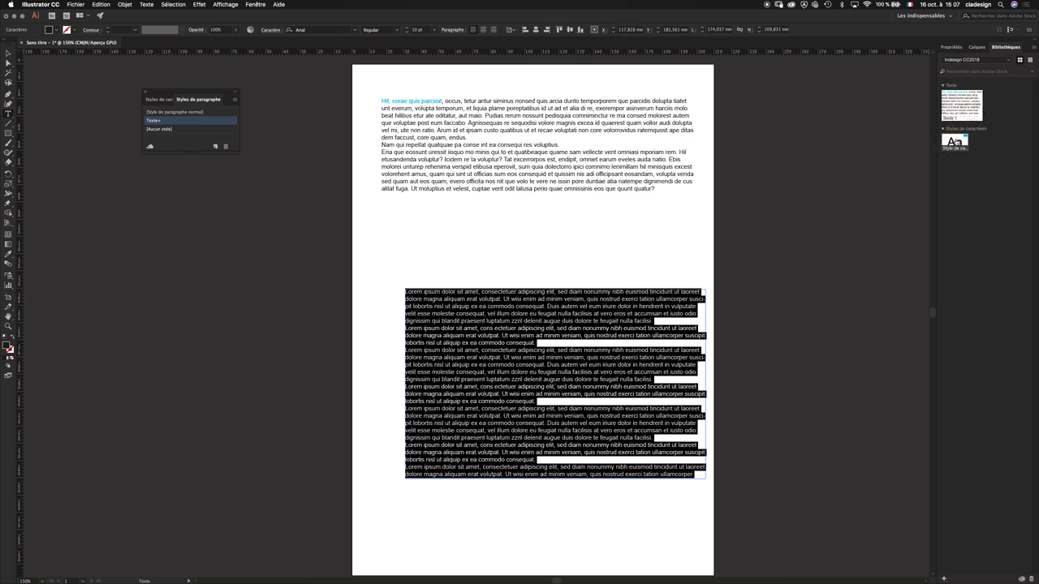
{"action": "left_click", "coordinate": [955, 142]}
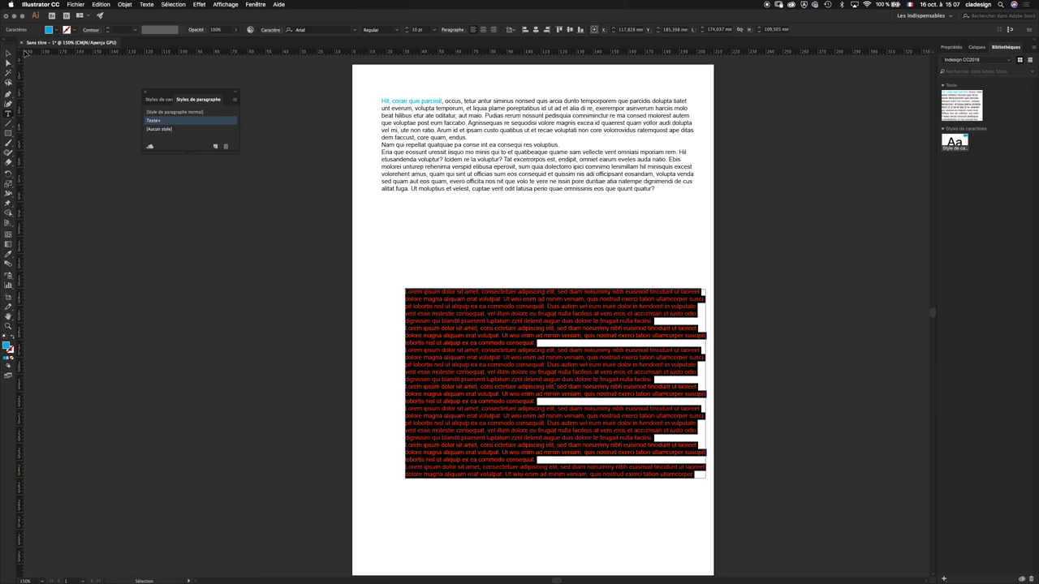
{"action": "left_click", "coordinate": [9, 53]}
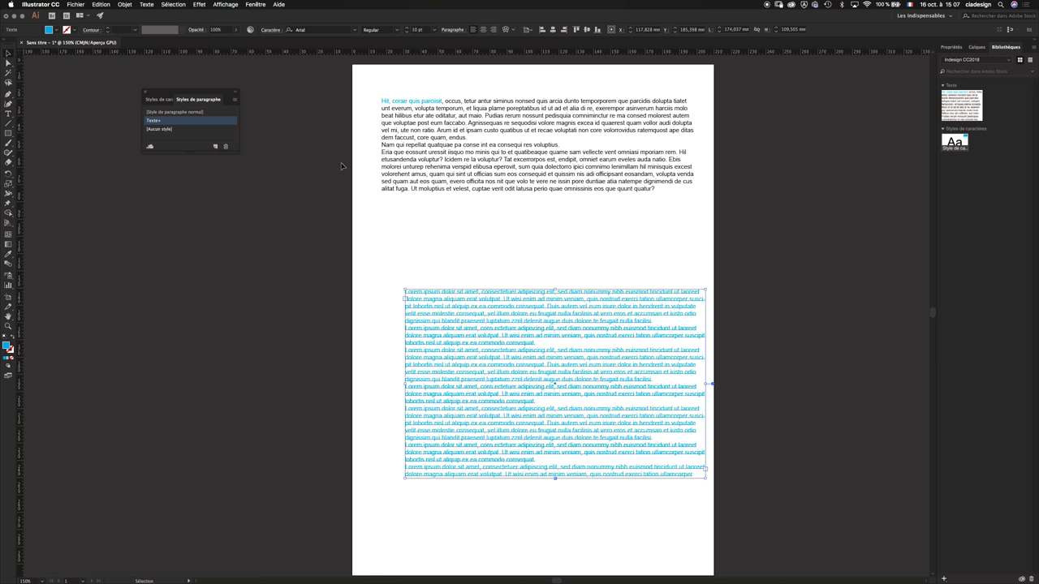
{"action": "left_click_drag", "start_coordinate": [452, 242], "coordinate": [550, 413]}
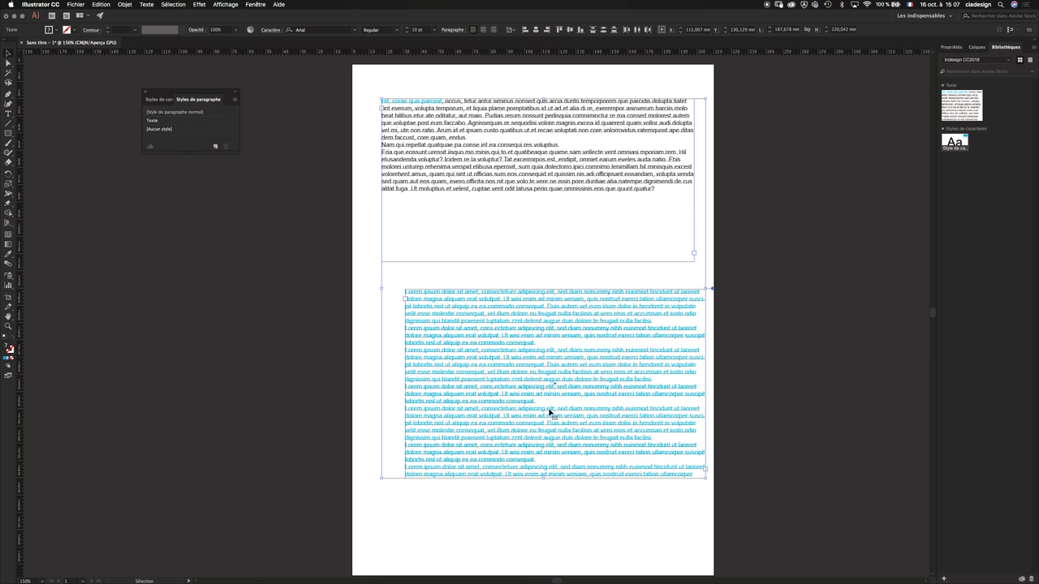